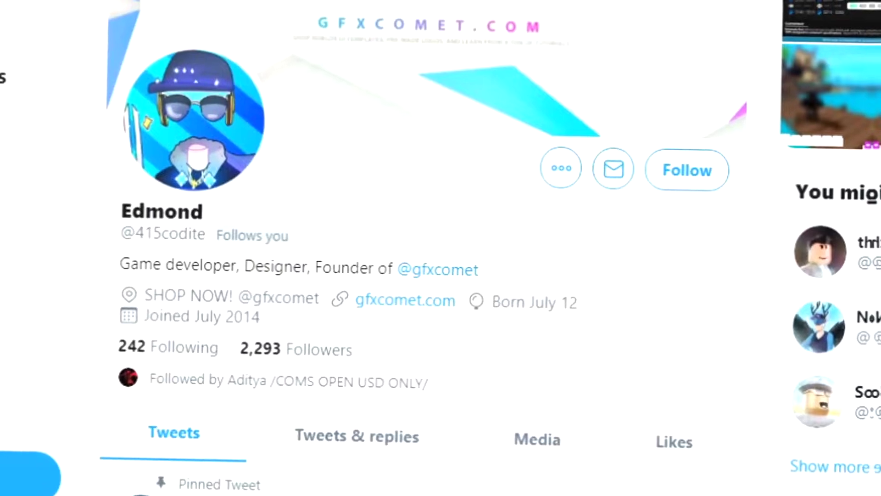
Step: Follow the GFX COMET founder's profile and the GFX COMET profile, turning on notifications for both
click(682, 169)
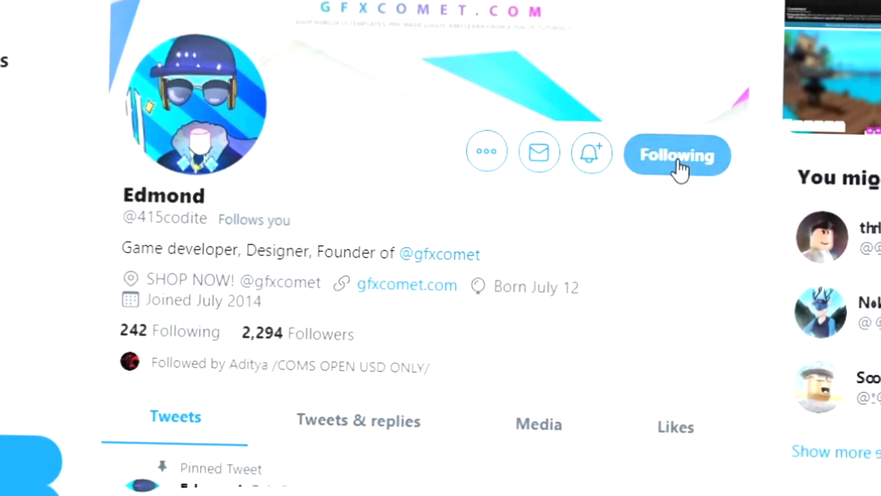
click(598, 156)
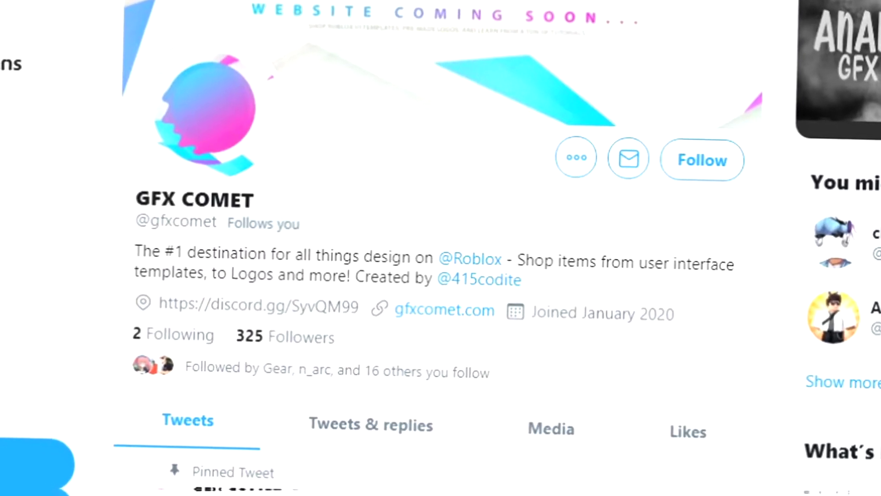
click(698, 173)
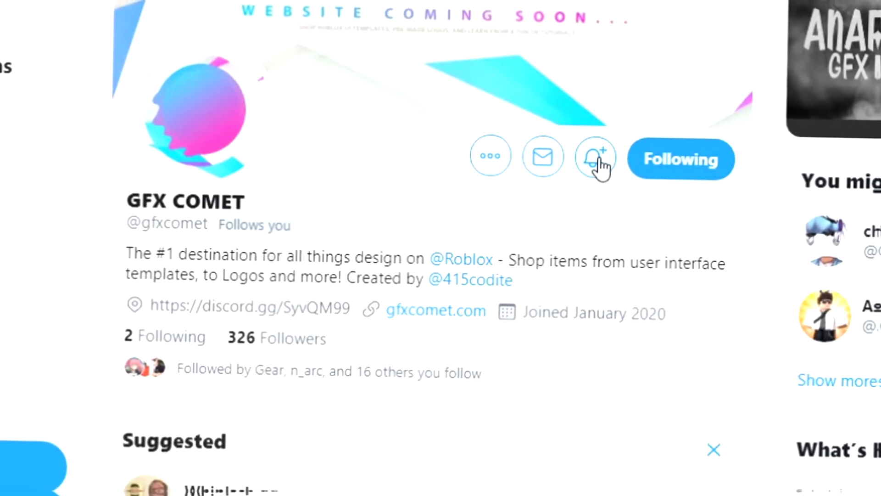
click(587, 166)
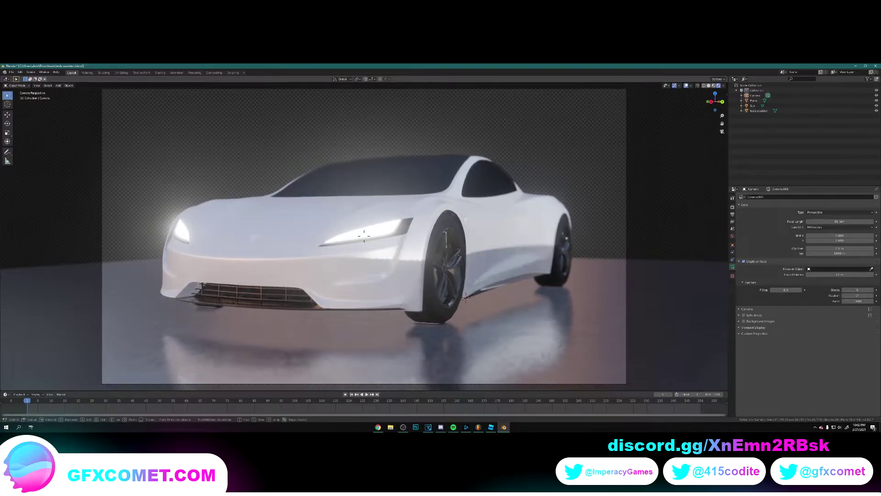
Step: In Blender, adjust the camera framing of the car and add a cube mesh to the scene
key(w)
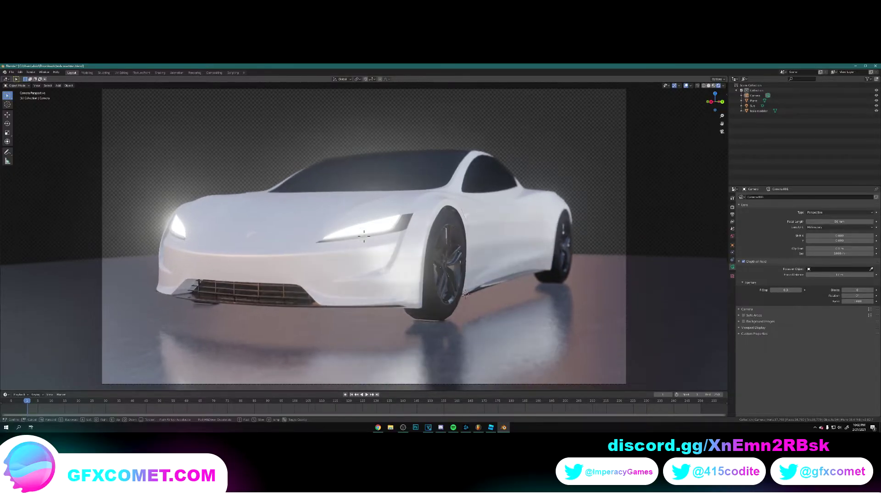
click(363, 236)
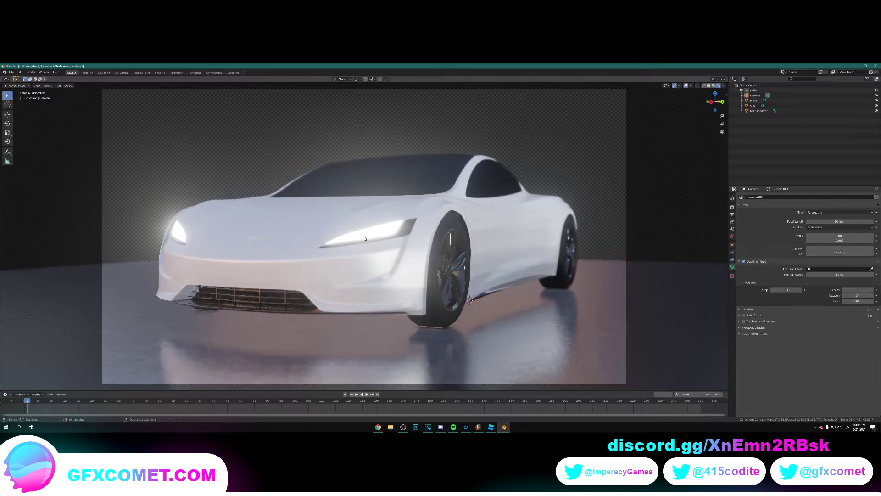
key(shift+a)
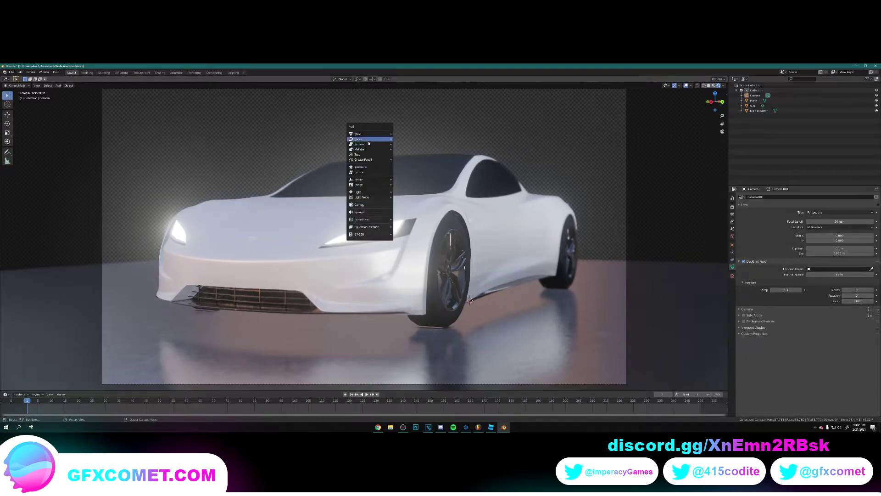
mouse_move(370, 136)
click(404, 139)
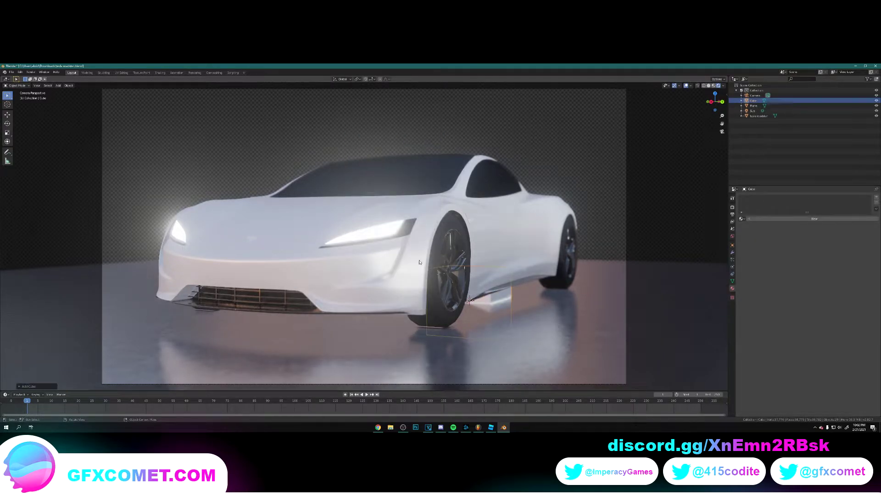
Step: Scale the cube up until it encloses the whole car scene
key(s)
click(113, 144)
key(s)
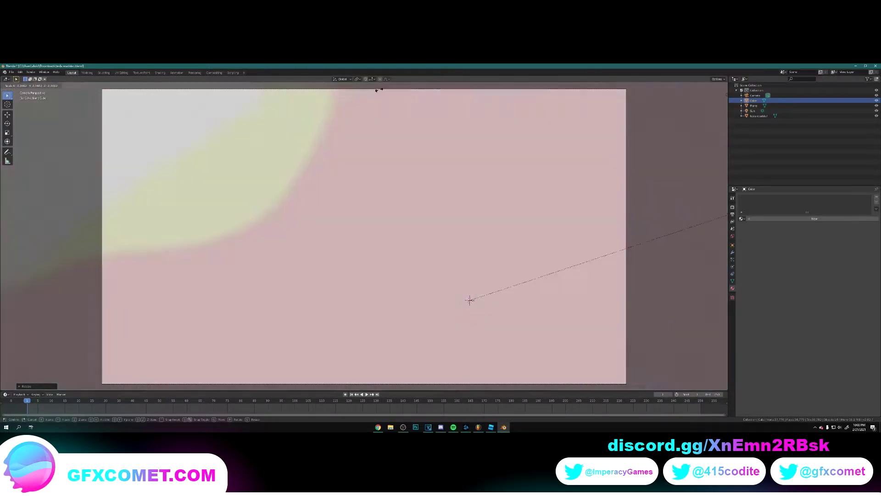
click(709, 98)
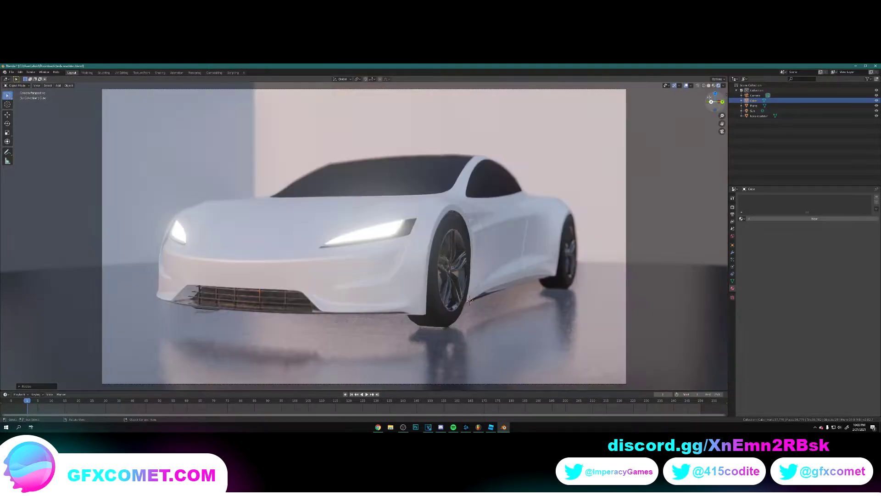
key(s)
key(Return)
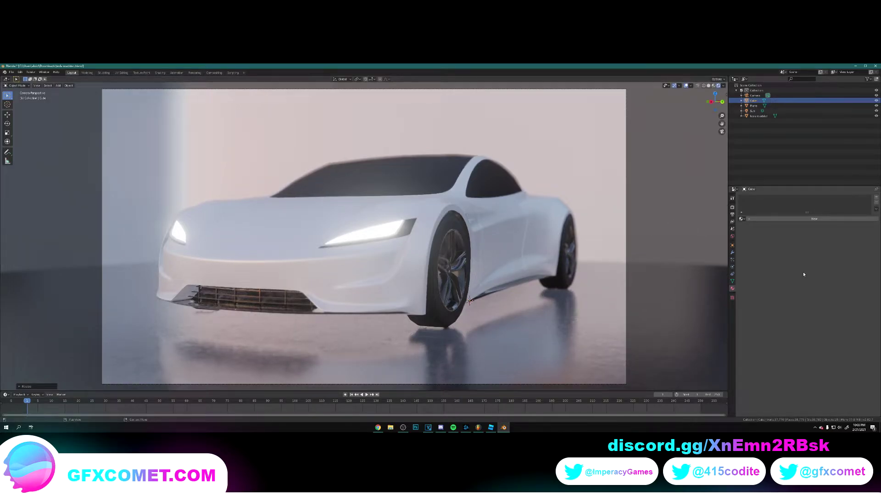
Step: Create a new material for the cube and remove its surface shader
click(790, 217)
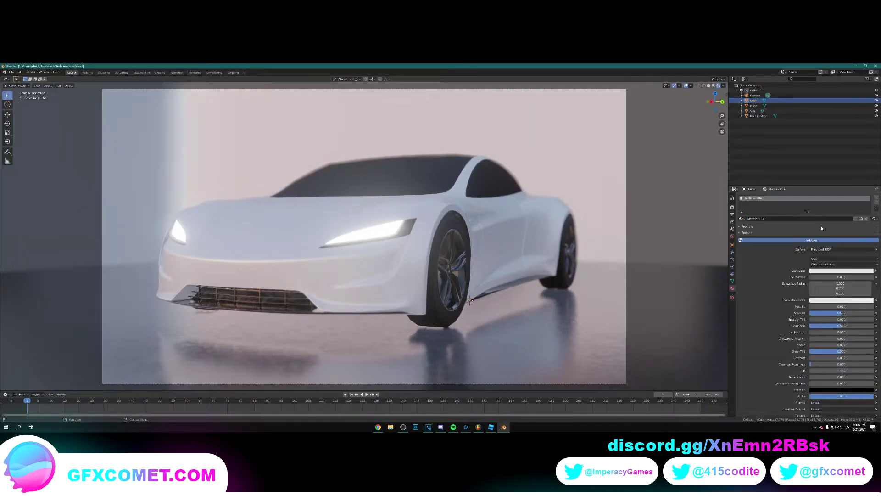
click(875, 251)
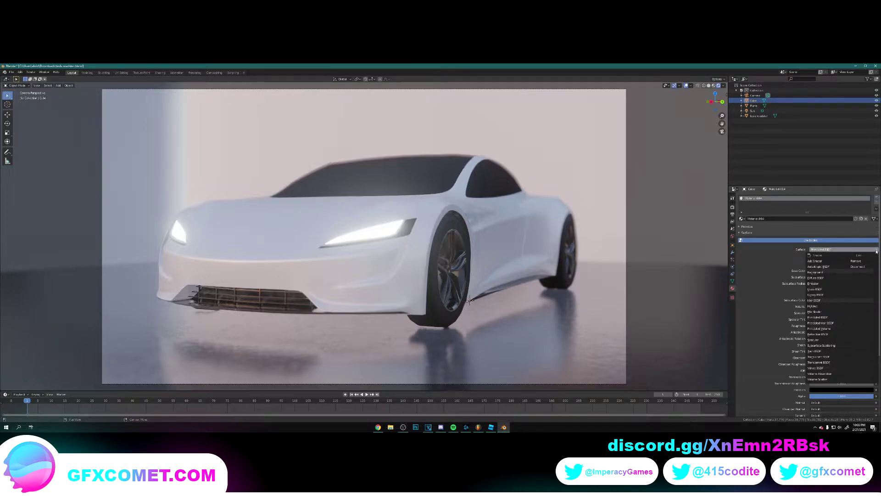
click(857, 261)
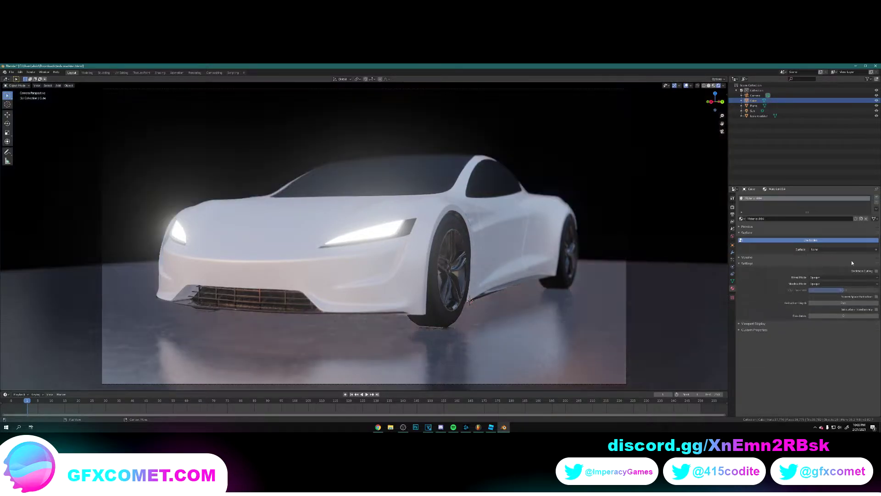
Step: Assign a Principled Volume shader to the volume of the cube's material
click(750, 258)
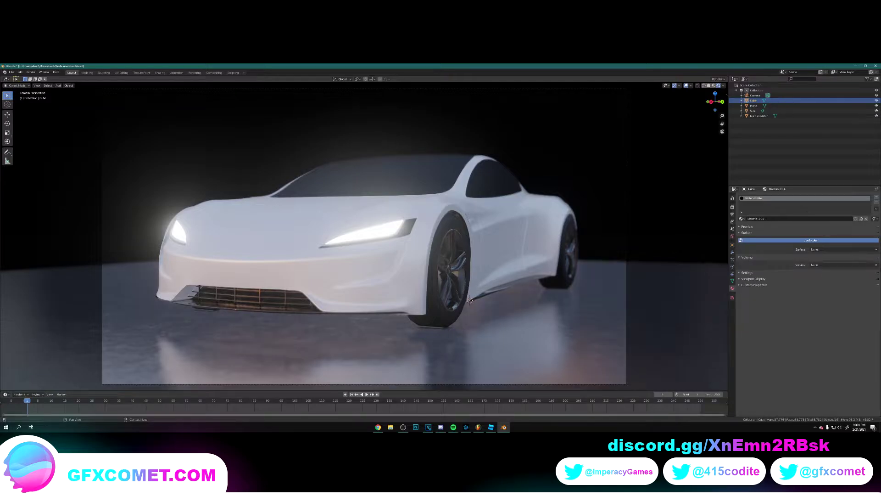
click(853, 264)
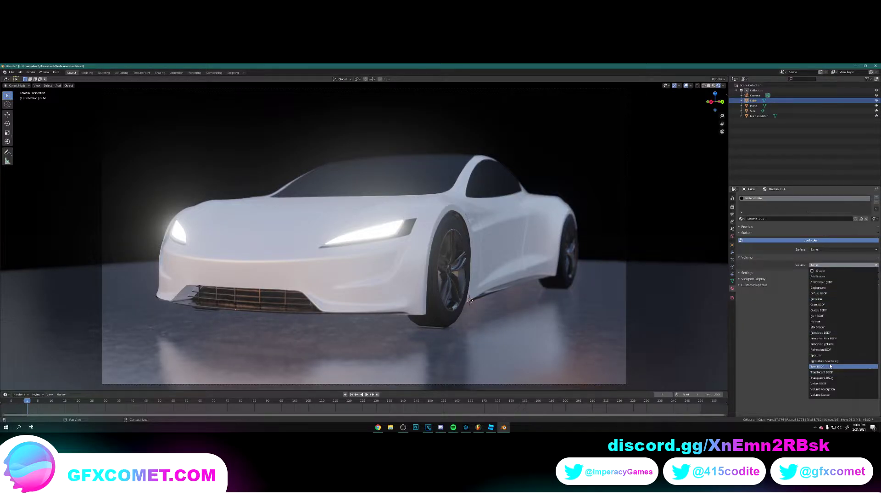
click(822, 344)
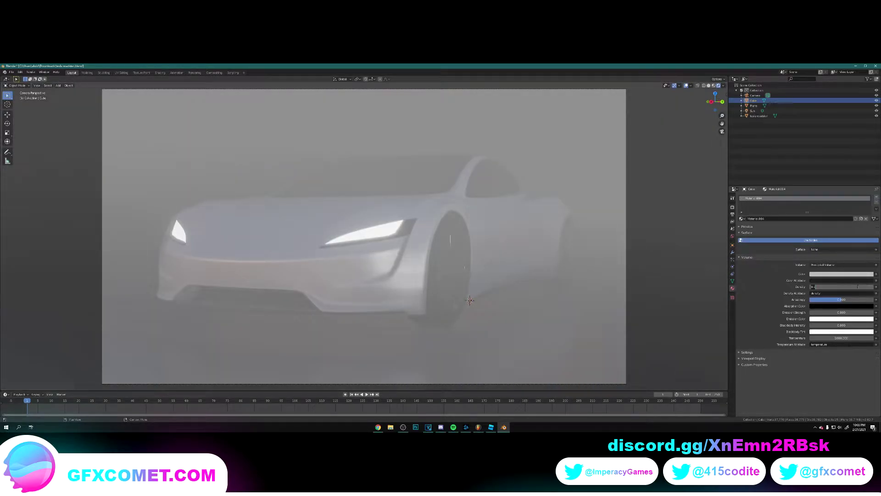
Step: Try volume densities of 0.02 and 0.01 on the cube's fog material
text(.02)
key(Return)
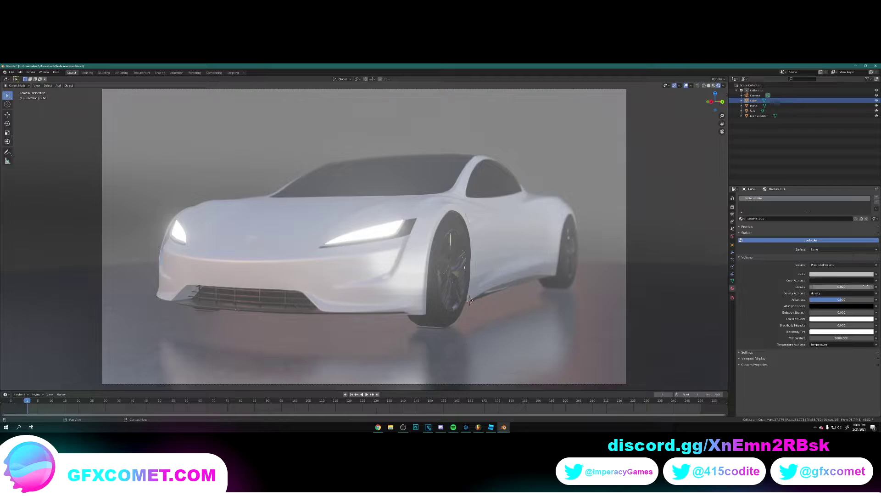
text(0.01)
key(Return)
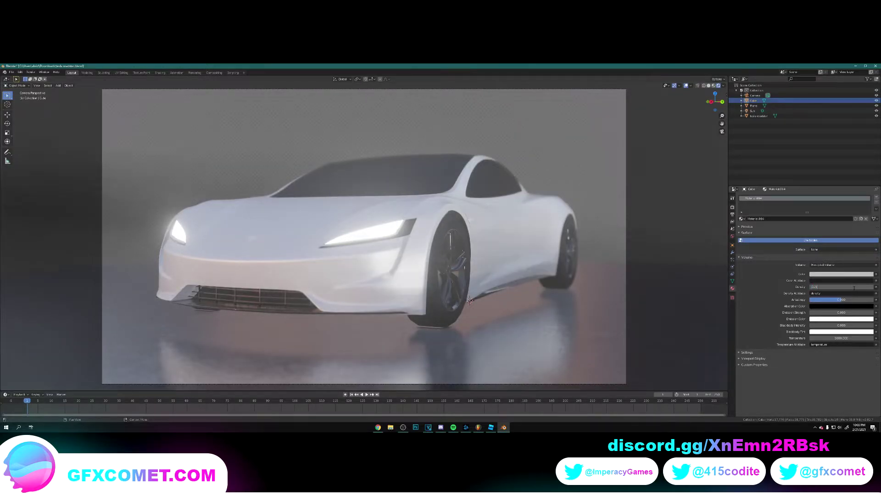
key(Return)
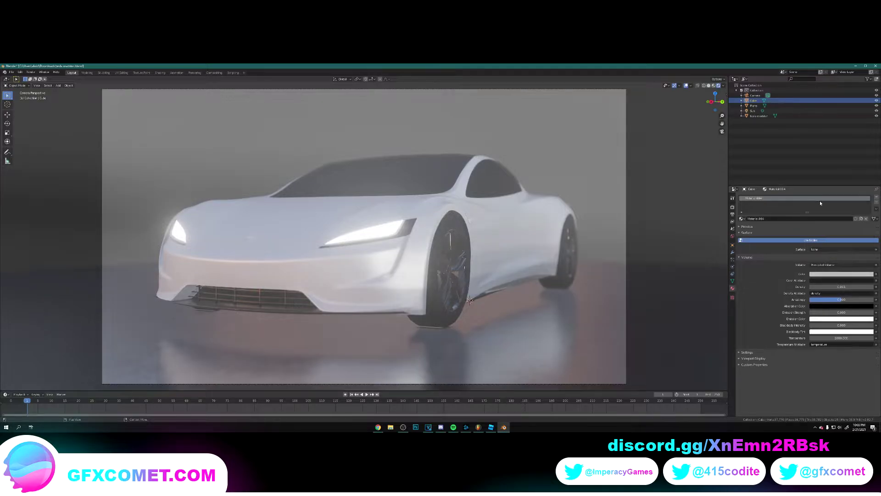
Step: Change the volume color to dark blue and lower the anisotropy slightly below zero
click(857, 276)
mouse_move(868, 220)
mouse_down()
mouse_move(869, 235)
mouse_move(869, 219)
mouse_move(852, 211)
mouse_move(869, 223)
mouse_up()
mouse_move(838, 301)
mouse_down()
mouse_move(863, 301)
mouse_move(823, 301)
mouse_move(835, 302)
mouse_move(840, 287)
mouse_up()
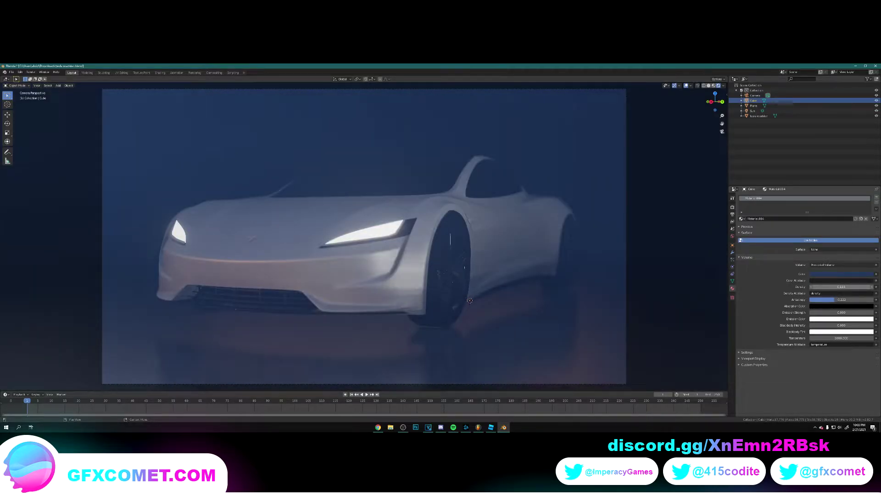
Step: Try a volume density of 0.070 on the blue fog
key(BackSpace)
text(0)
key(Return)
text(.070)
key(Return)
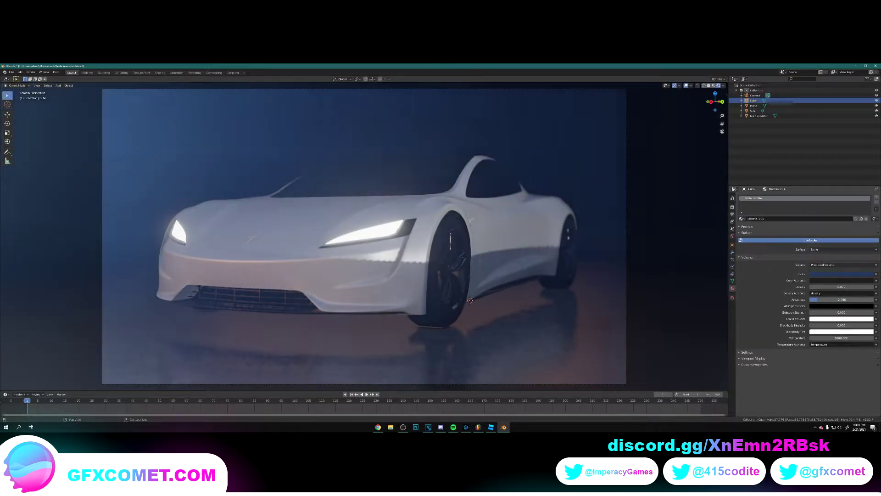
Step: Adjust the fog's anisotropy to a milder negative value and set the density to 0.04
drag(818, 299, 848, 299)
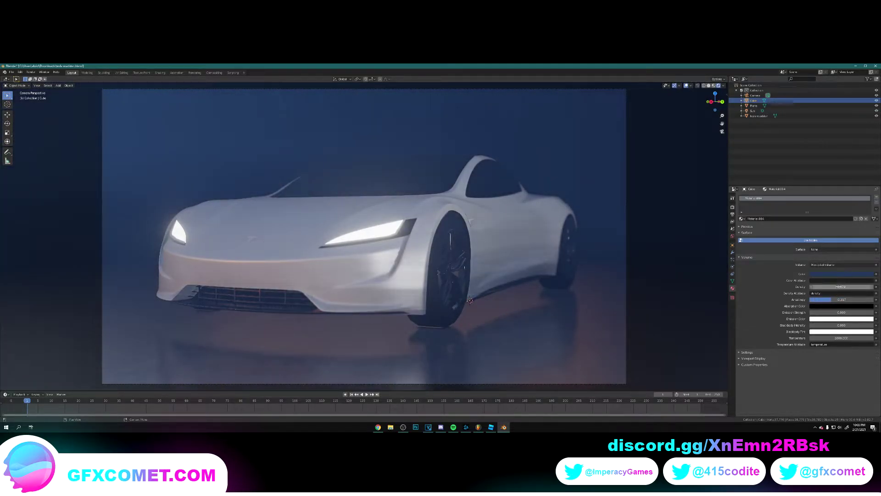
text(.04)
key(Return)
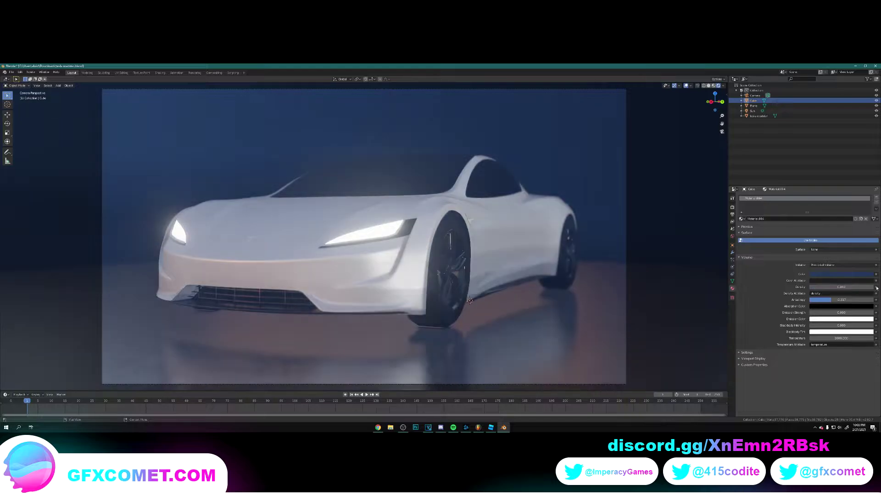
Step: Brighten the fog's blue color and lower its anisotropy to about -0.76
click(844, 274)
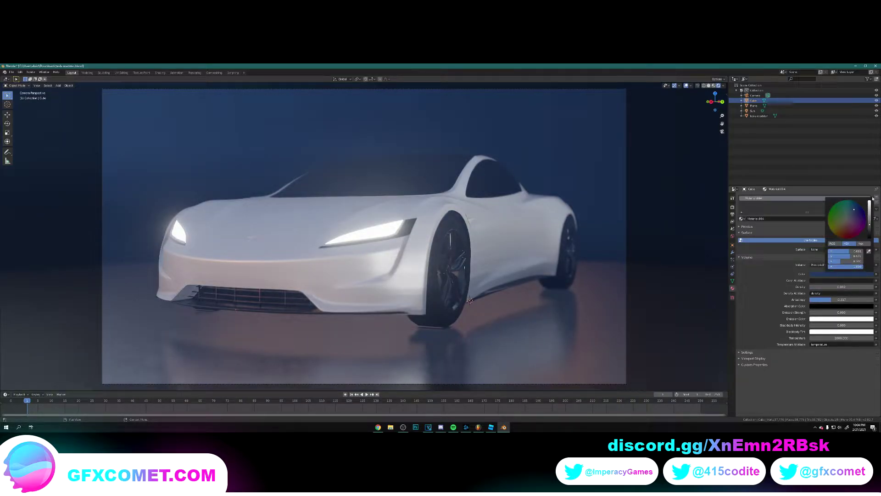
mouse_move(870, 211)
mouse_down()
mouse_move(869, 200)
mouse_move(869, 236)
mouse_move(869, 201)
mouse_move(869, 214)
mouse_up()
mouse_move(830, 300)
mouse_down()
mouse_move(809, 300)
mouse_move(862, 299)
mouse_move(819, 300)
mouse_up()
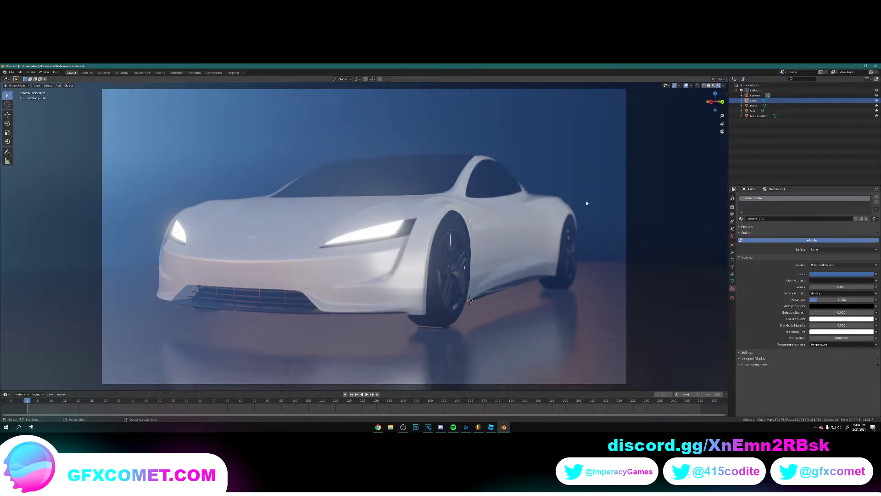
Step: Compare the shot with the fog cube hidden and shown, and set its volume density to 0.02
click(876, 101)
click(876, 101)
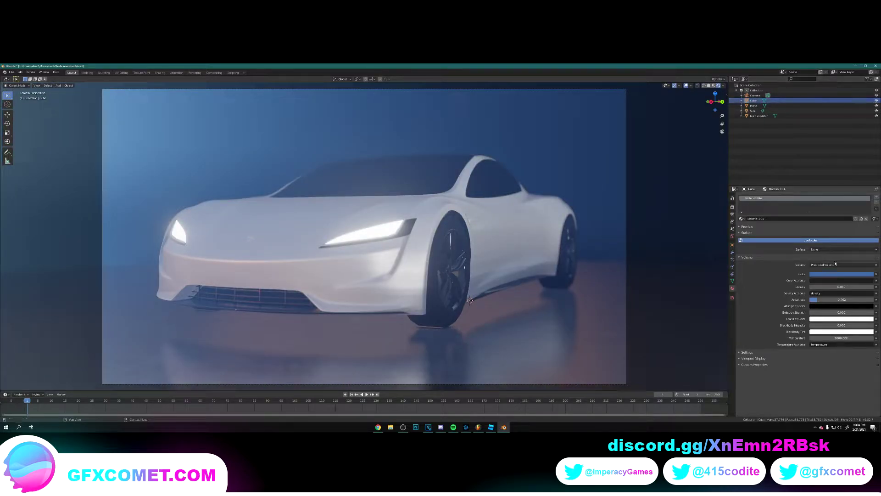
text(.02)
key(Return)
Step: Save the file and reframe the camera slightly closer to the car
click(605, 191)
key(ctrl+s)
key(shift+grave)
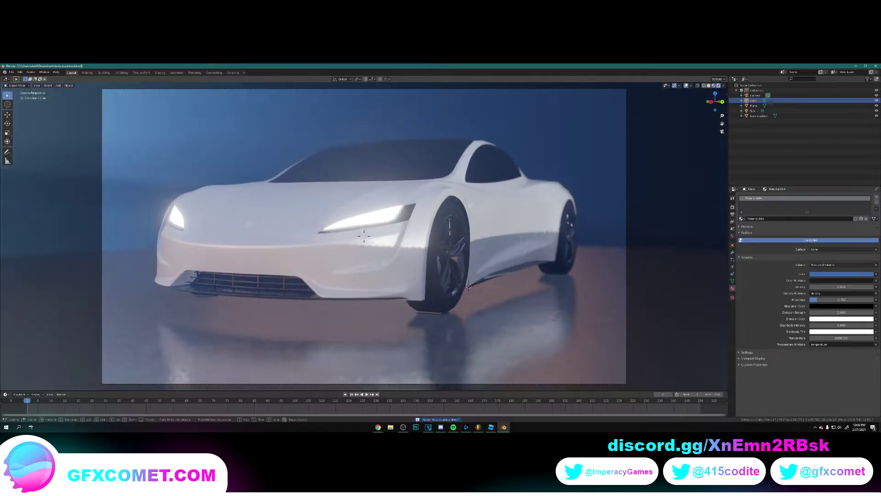
key(s)
key(w)
key(s)
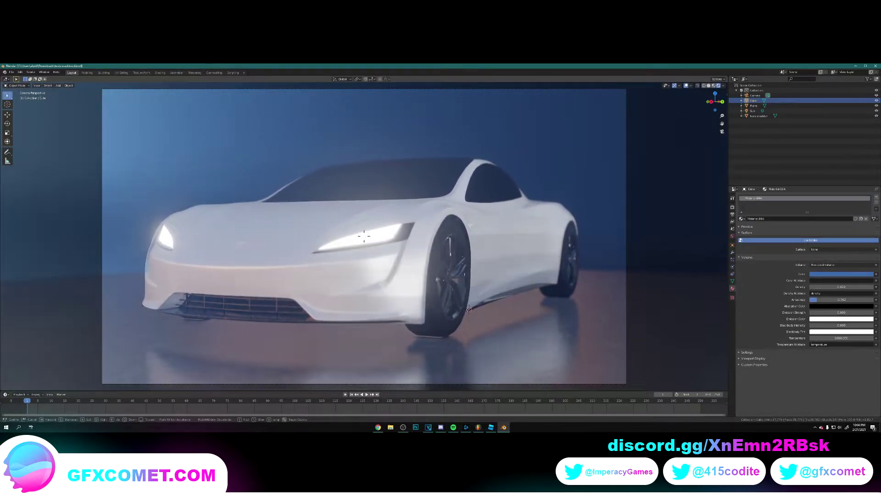
click(364, 236)
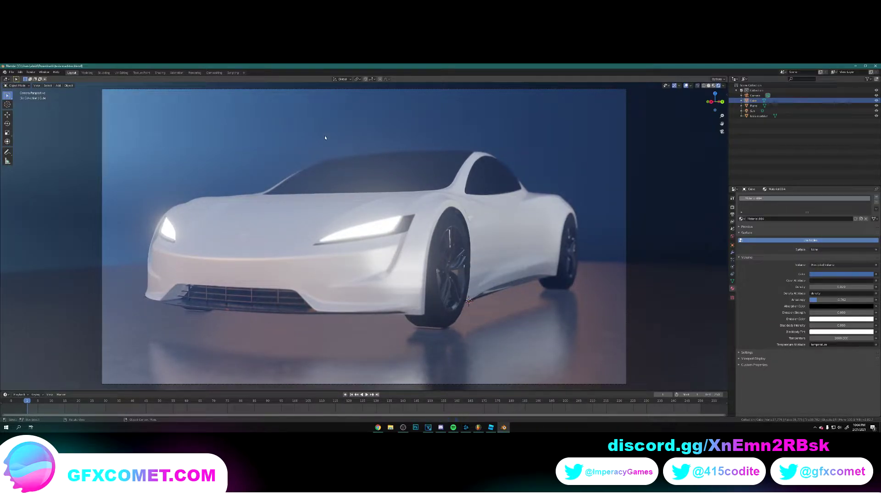
Step: Render a still image of the car from the camera and close the render window
click(31, 72)
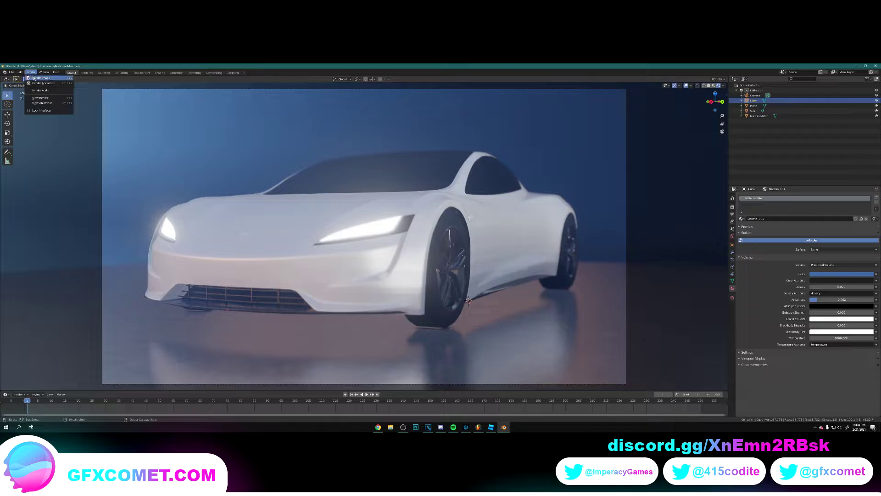
click(34, 78)
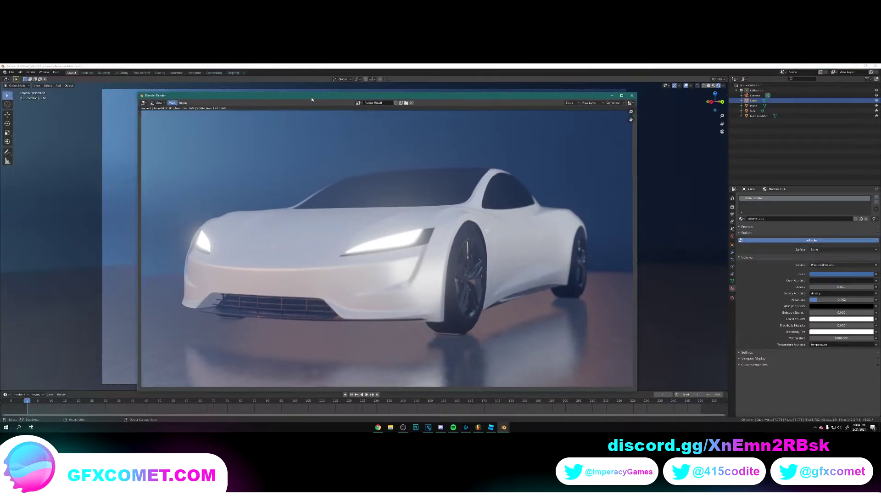
drag(312, 99, 312, 90)
click(183, 94)
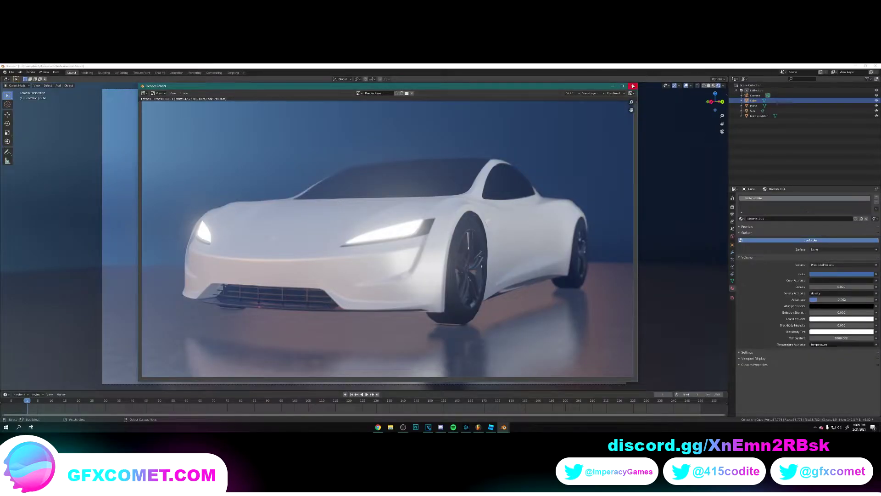
key(Escape)
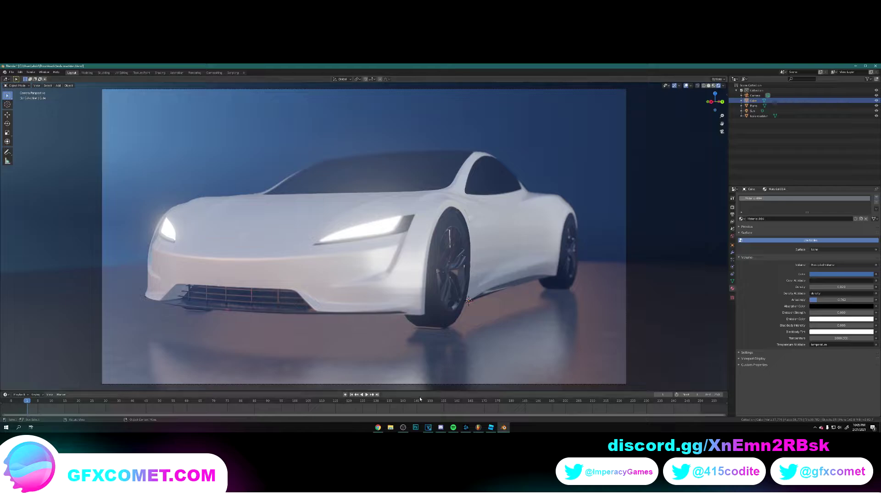
Step: Switch to Photoshop and paste the dark rooftop silhouette photo as a new layer over the car render
key(alt+Tab)
click(23, 67)
click(53, 113)
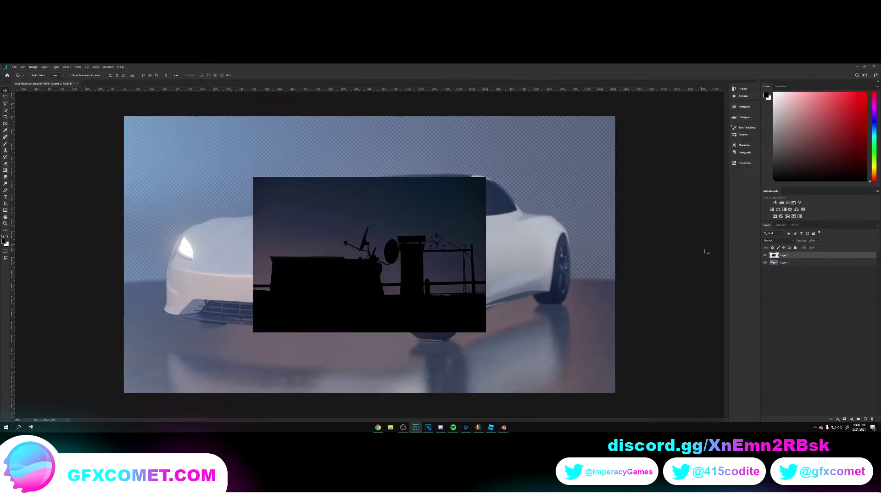
Step: Place the rooftop photo layer beneath the car render, enlarge it to span the canvas, and position it behind the car
drag(817, 256, 817, 265)
key(ctrl+t)
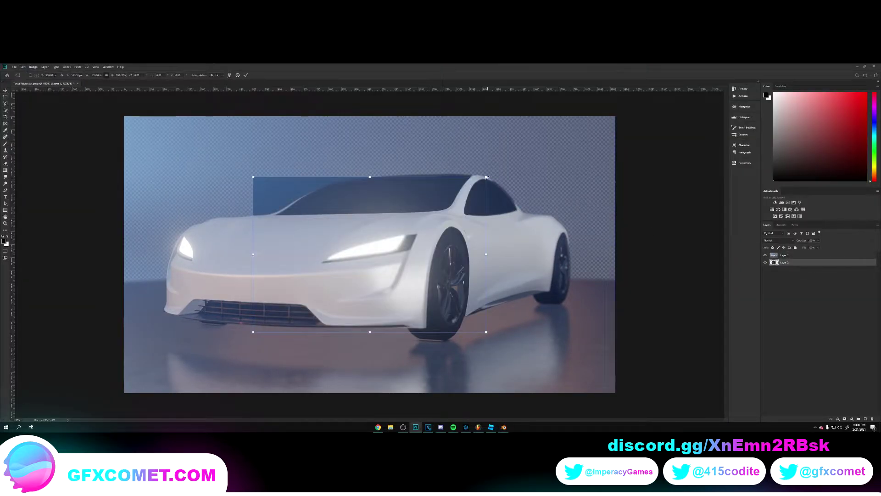
alt+drag(487, 178, 653, 132)
key(Return)
drag(600, 213, 611, 275)
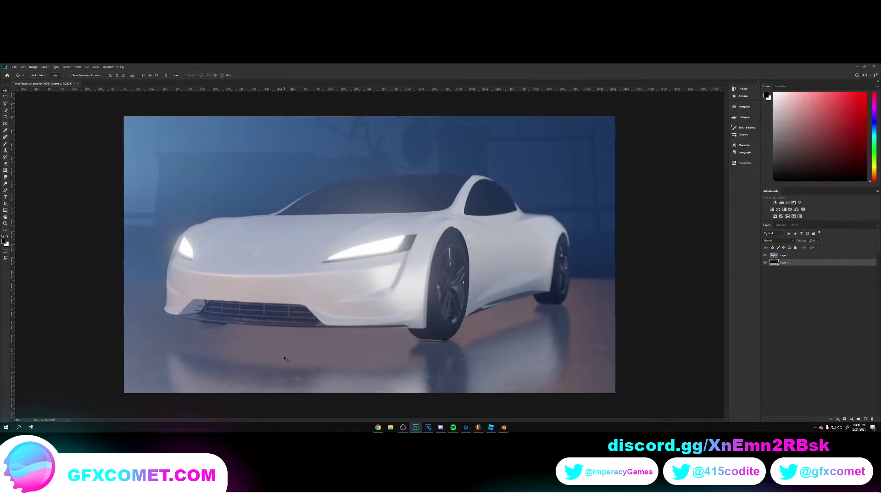
Step: Duplicate the rooftop layer above the car render, move the copy down, and flip it vertically
alt+drag(795, 265, 792, 252)
drag(529, 216, 527, 262)
key(ctrl+t)
right_click(497, 216)
click(527, 283)
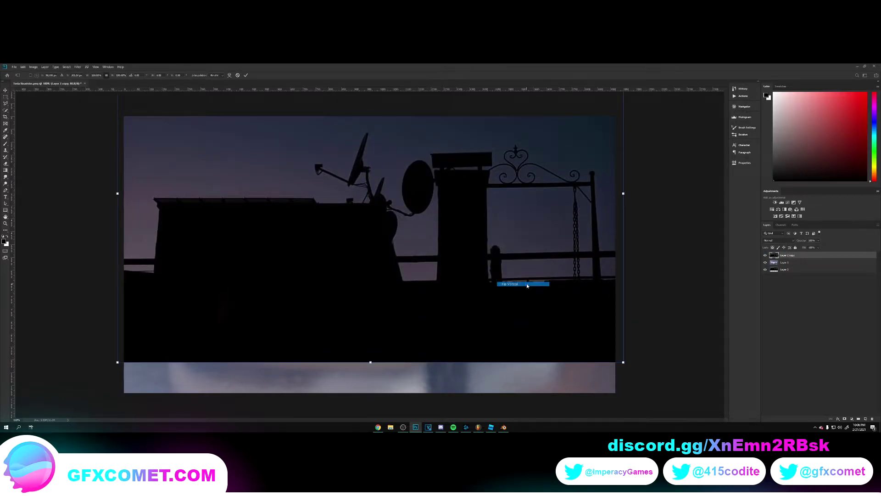
key(Return)
Step: Set the flipped rooftop copy's blend mode to Hard Light and move it up over the render
click(774, 241)
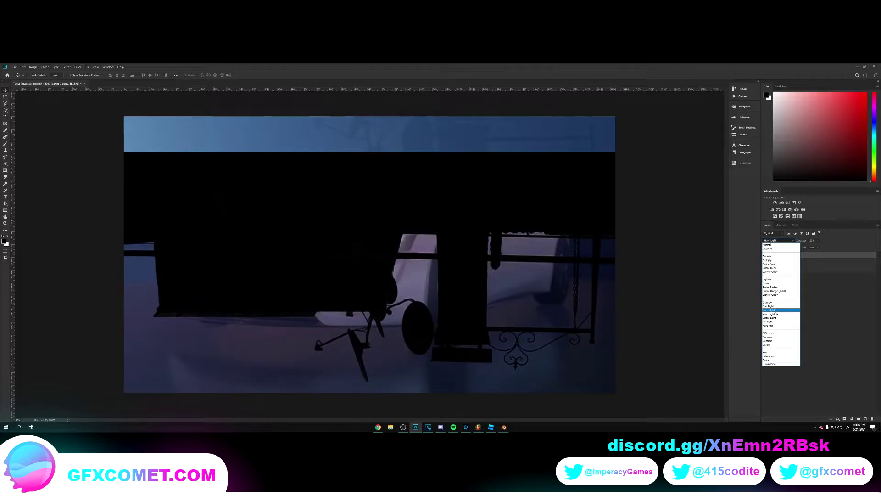
click(775, 311)
shift+drag(503, 225, 523, 191)
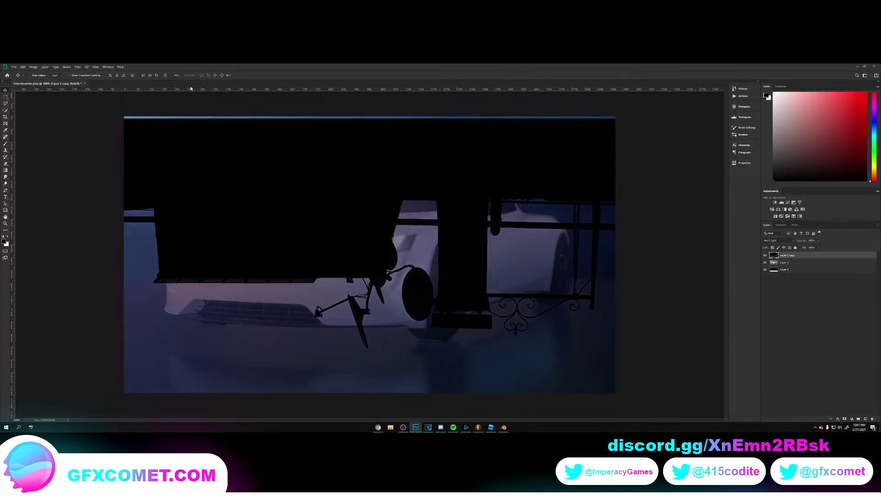
Step: Apply a Gaussian Blur to the flipped rooftop copy
click(78, 67)
mouse_move(115, 128)
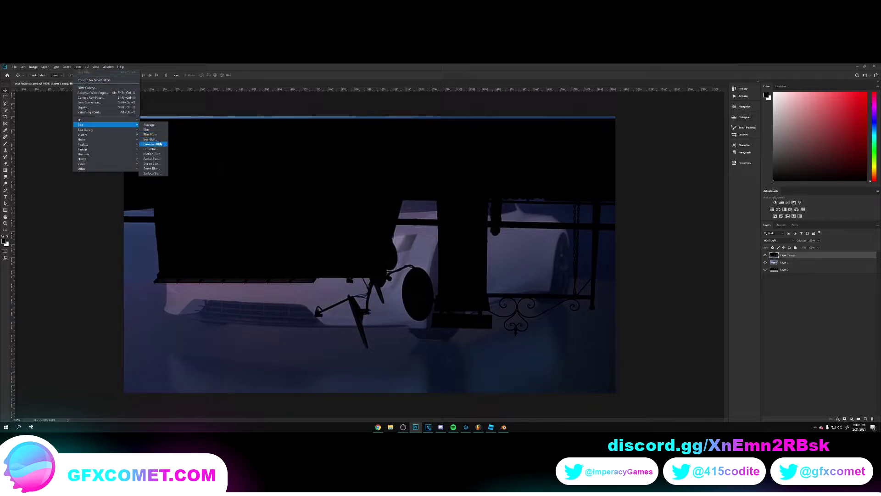
click(154, 144)
click(626, 161)
Step: Erase the flipped rooftop copy over the car and background with a larger soft eraser, leaving the darkening on the floor
key(e)
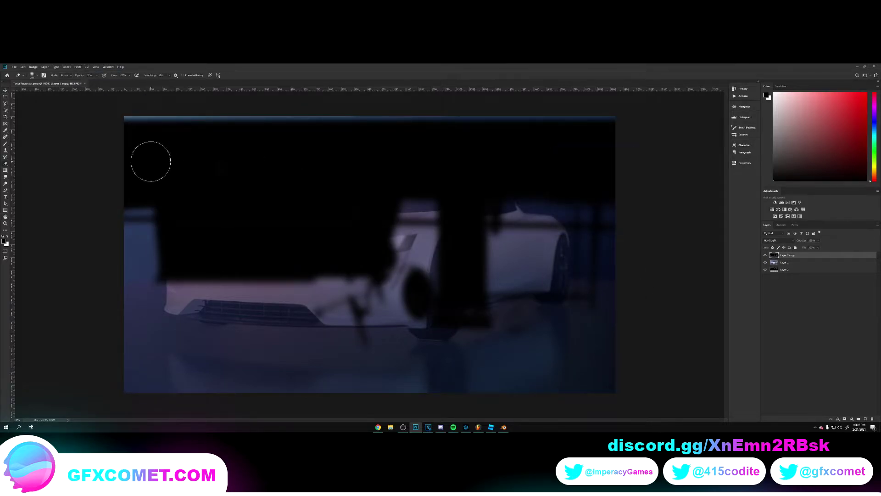
key(bracketright)
key(bracketright)
key(bracketright)
key(bracketright)
mouse_move(110, 149)
mouse_down()
mouse_move(324, 134)
mouse_move(20, 167)
mouse_move(477, 142)
mouse_up()
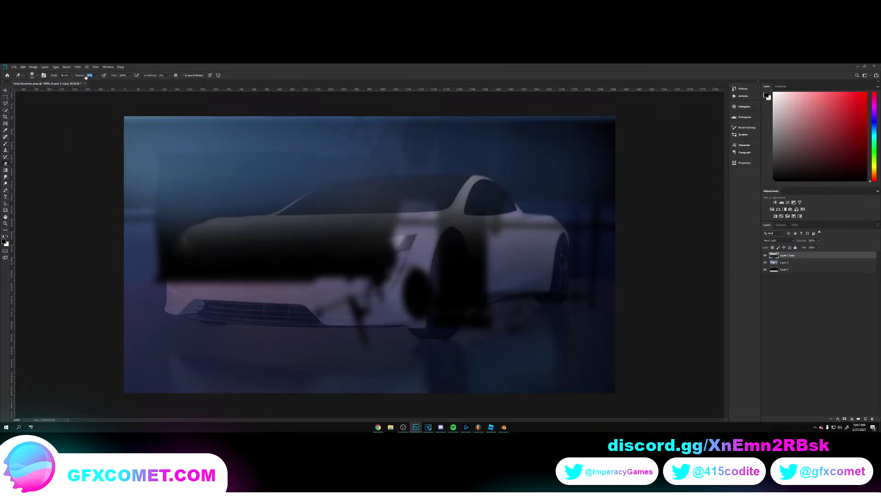
mouse_move(161, 223)
mouse_down()
mouse_move(348, 232)
mouse_move(301, 245)
mouse_up()
mouse_move(381, 267)
mouse_down()
mouse_move(221, 289)
mouse_move(183, 284)
mouse_move(404, 229)
mouse_move(439, 285)
mouse_move(376, 316)
mouse_move(404, 294)
mouse_move(495, 256)
mouse_move(487, 300)
mouse_move(515, 157)
mouse_move(147, 134)
mouse_move(687, 193)
mouse_move(635, 260)
mouse_move(541, 298)
mouse_move(257, 285)
mouse_move(422, 312)
mouse_up()
key(ctrl+z)
key(ctrl+z)
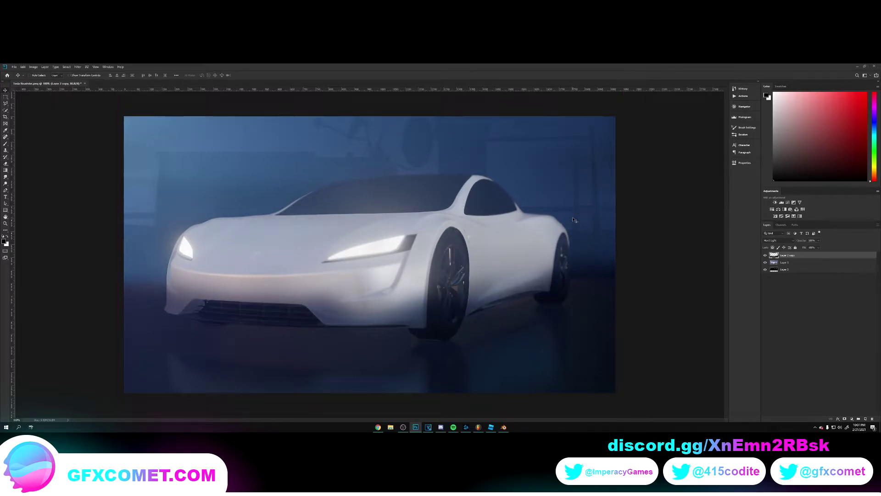
Step: Hide the flipped rooftop copy and select the whole car on the render layer with the Quick Selection tool
click(765, 254)
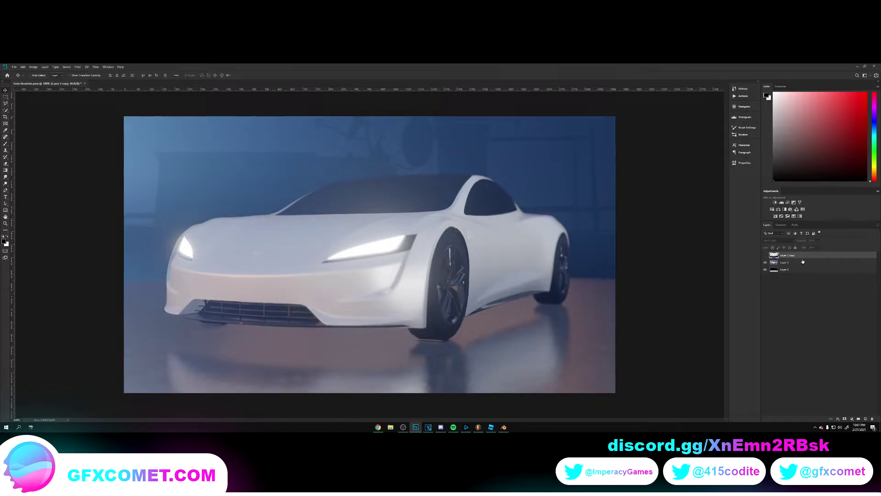
click(805, 261)
click(7, 111)
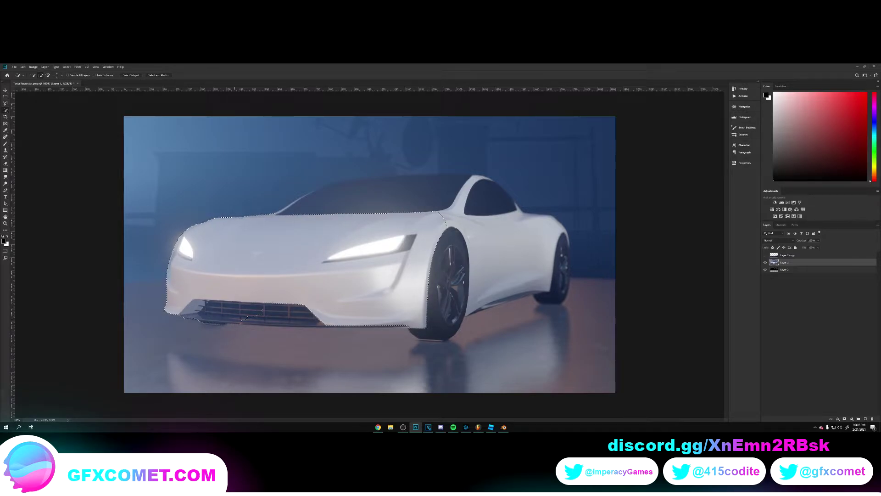
drag(427, 314, 441, 325)
Step: Refine the car selection in Select and Mask by adjusting its radius, smoothness, contrast and edge shift
right_click(464, 243)
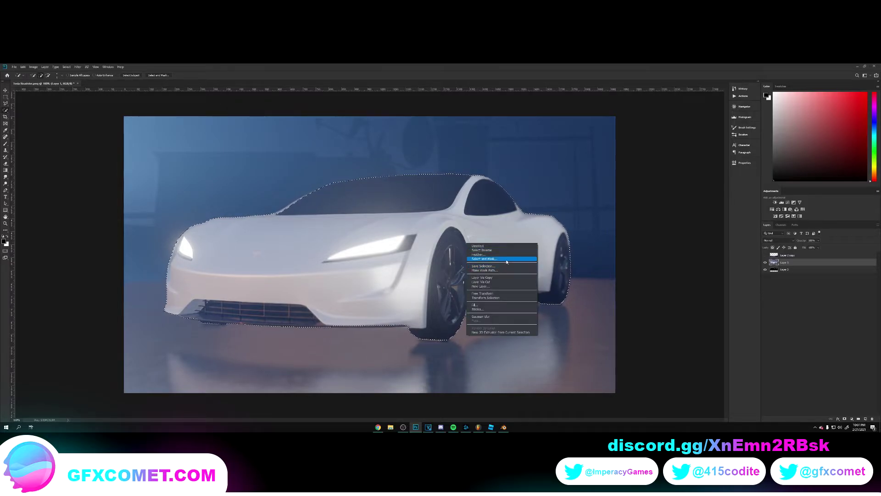
click(486, 264)
click(820, 164)
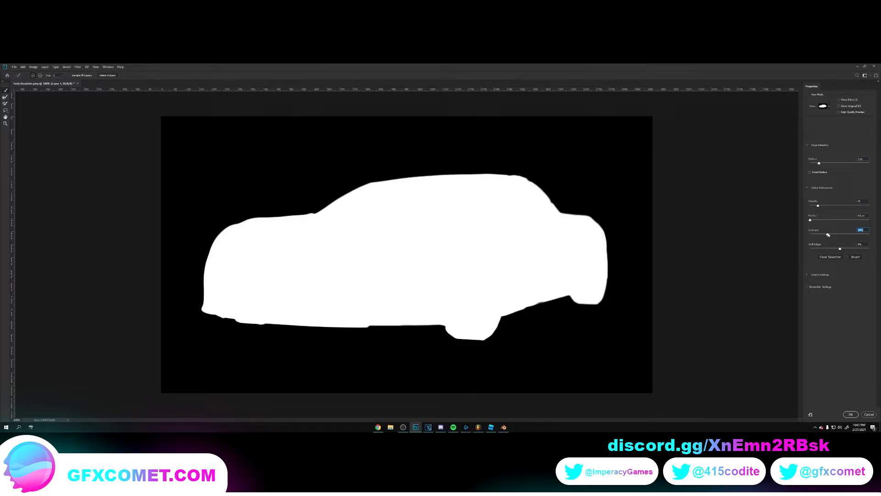
drag(839, 249, 838, 249)
click(850, 414)
Step: Copy the selected car to a new layer, show the flipped rooftop copy again, and place it beneath the car cutout
key(ctrl+j)
click(764, 255)
drag(800, 256, 809, 268)
Step: Erase parts of the flipped rooftop layer around the car with a smaller soft eraser
key(v)
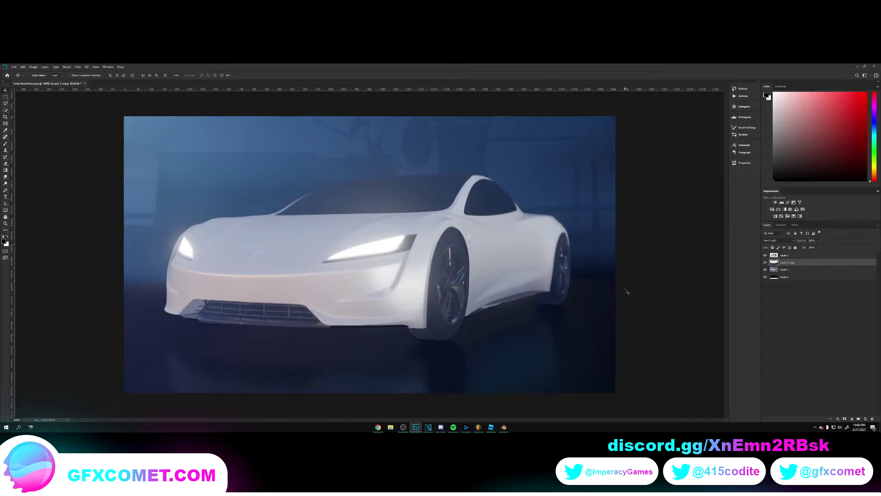
key(e)
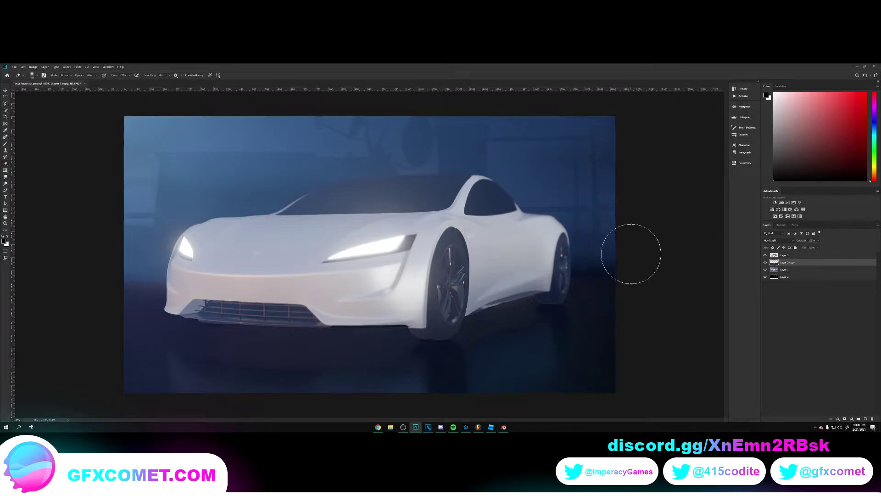
key(bracketleft)
key(bracketleft)
key(bracketleft)
key(bracketleft)
key(bracketleft)
key(bracketleft)
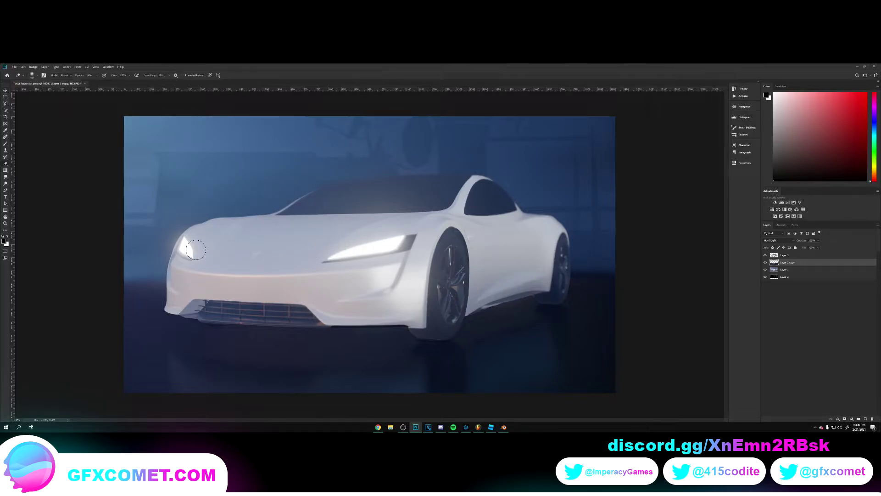
Step: Lower the opacity of the flipped rooftop layer to soften the darkening on the floor
key(v)
mouse_move(778, 245)
mouse_down()
mouse_move(766, 244)
mouse_move(778, 244)
mouse_up()
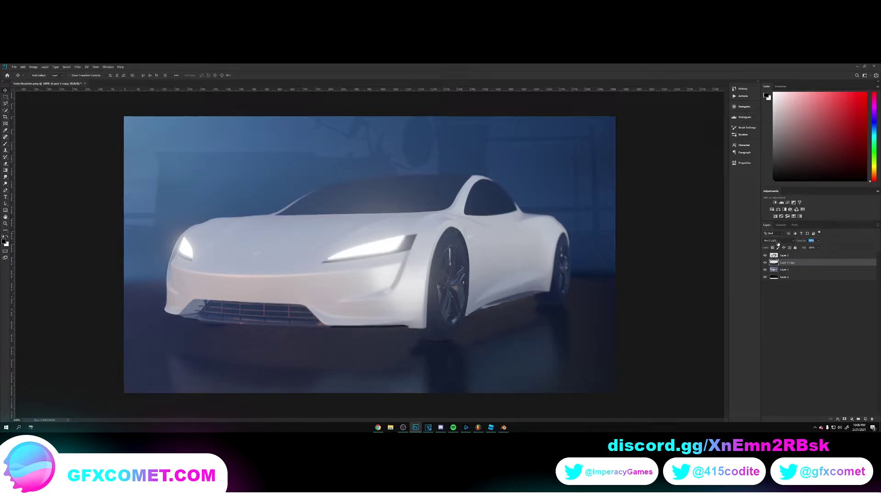
key(0)
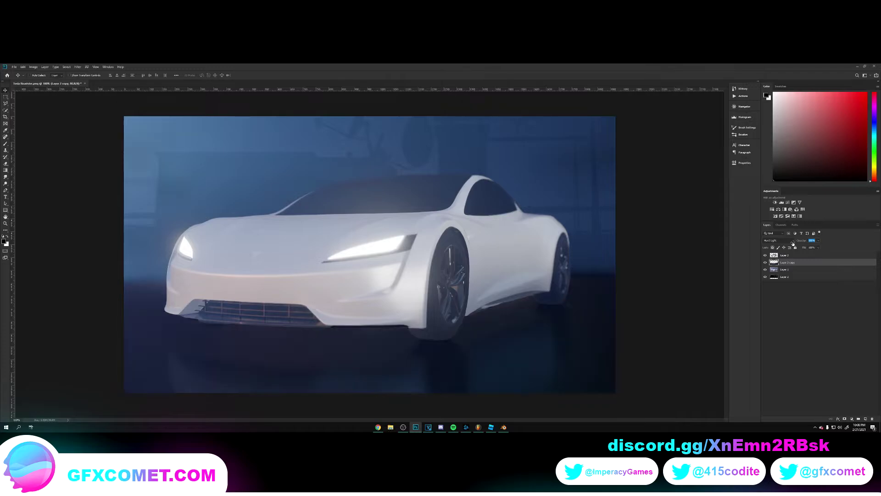
mouse_move(796, 244)
mouse_down()
mouse_move(782, 244)
mouse_move(796, 243)
mouse_up()
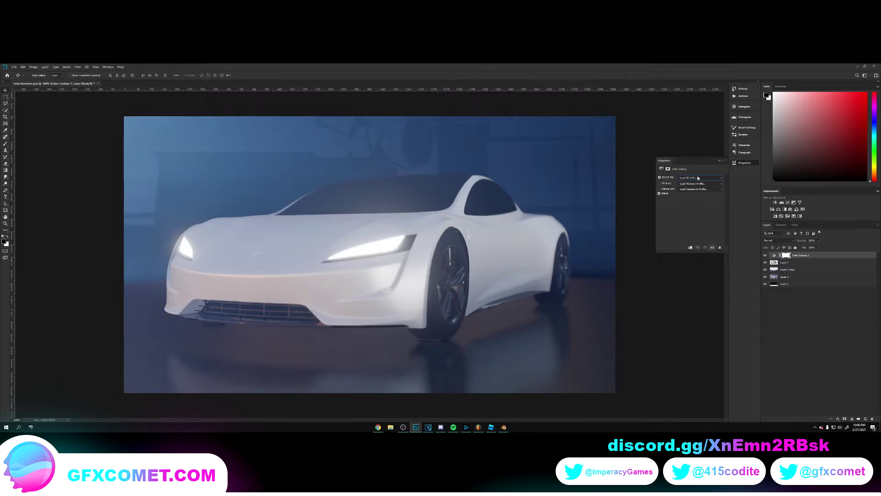
Step: Try different 3DLUT presets on a Color Lookup adjustment layer above the car, going as far as Moonlight
scroll(698, 178, down, 3)
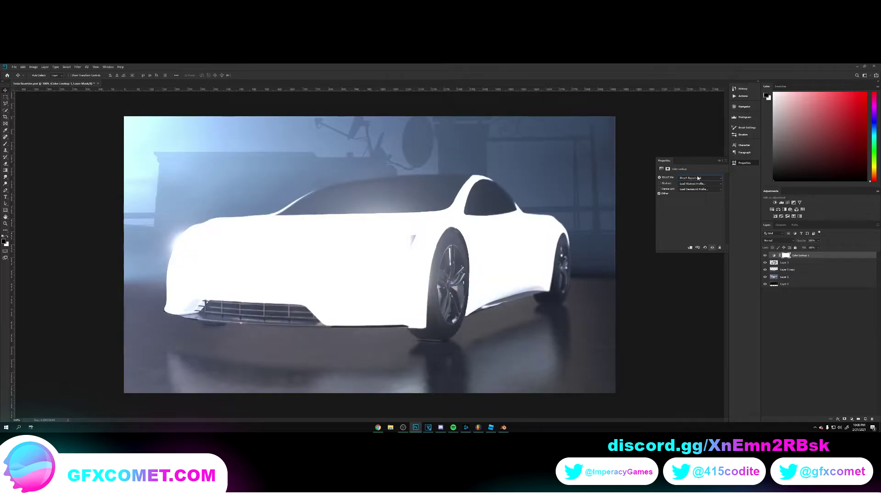
scroll(698, 178, down, 5)
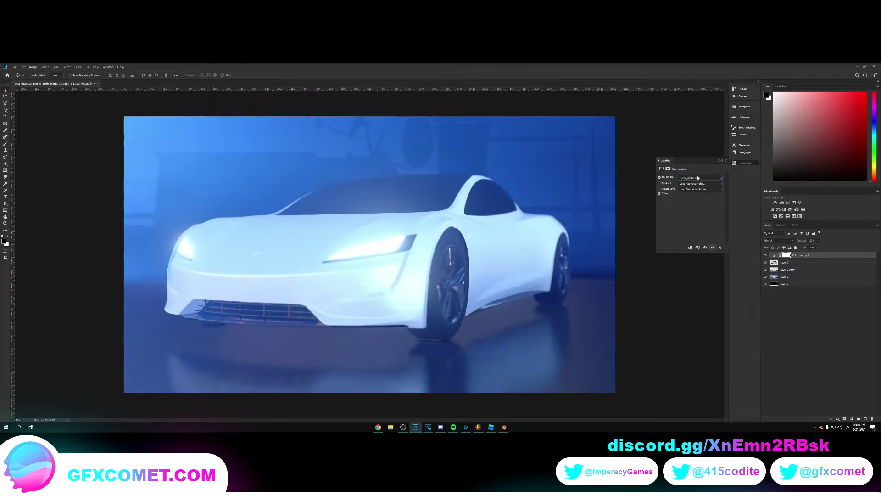
scroll(698, 177, down, 3)
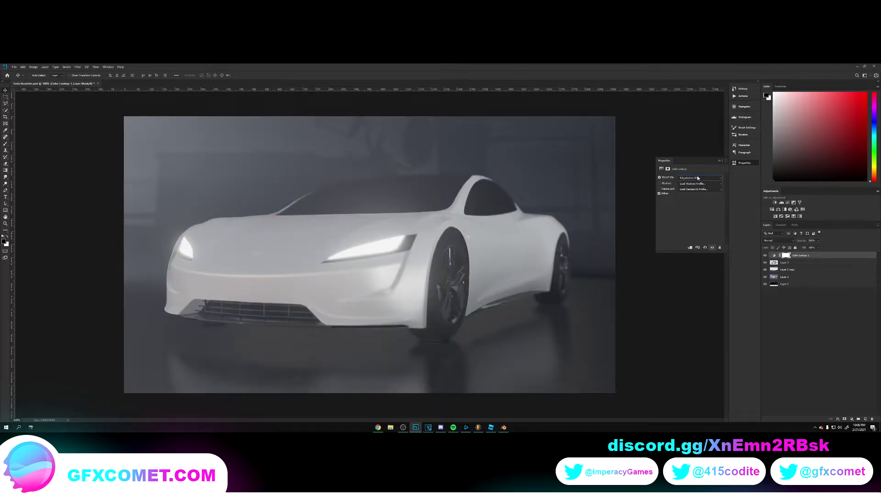
scroll(698, 177, down, 4)
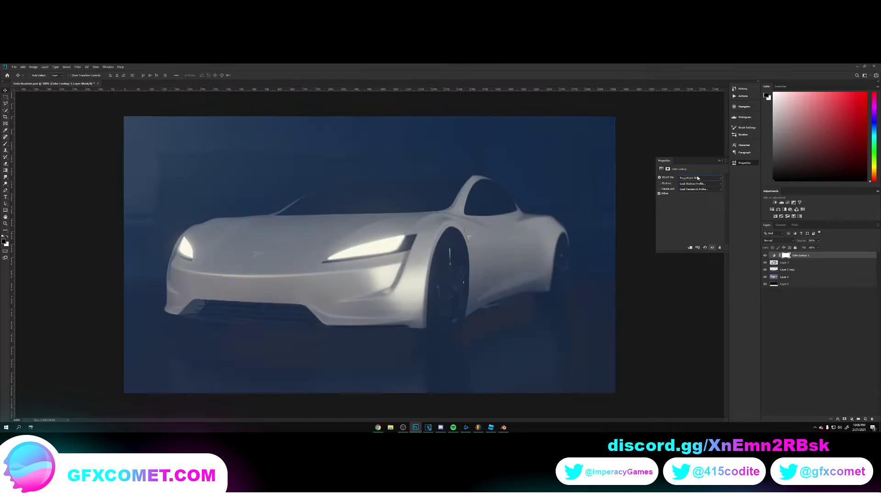